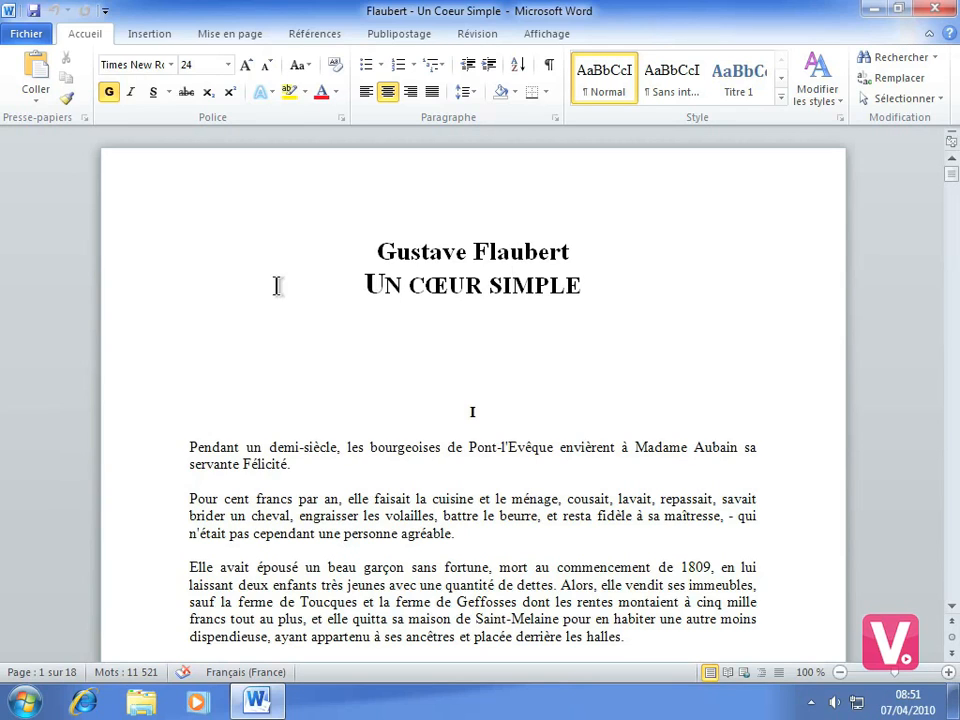
Apply the orange-outlined text effect from the third row, second column of the presets to the title line "Un cœur simple"
left_click(168, 292)
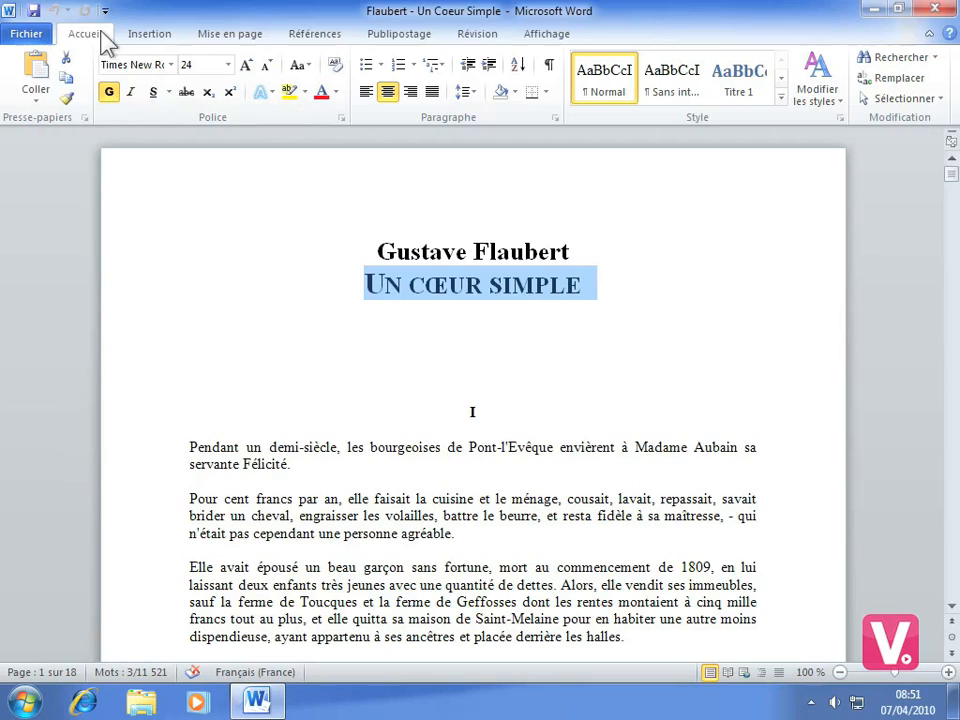
left_click(262, 93)
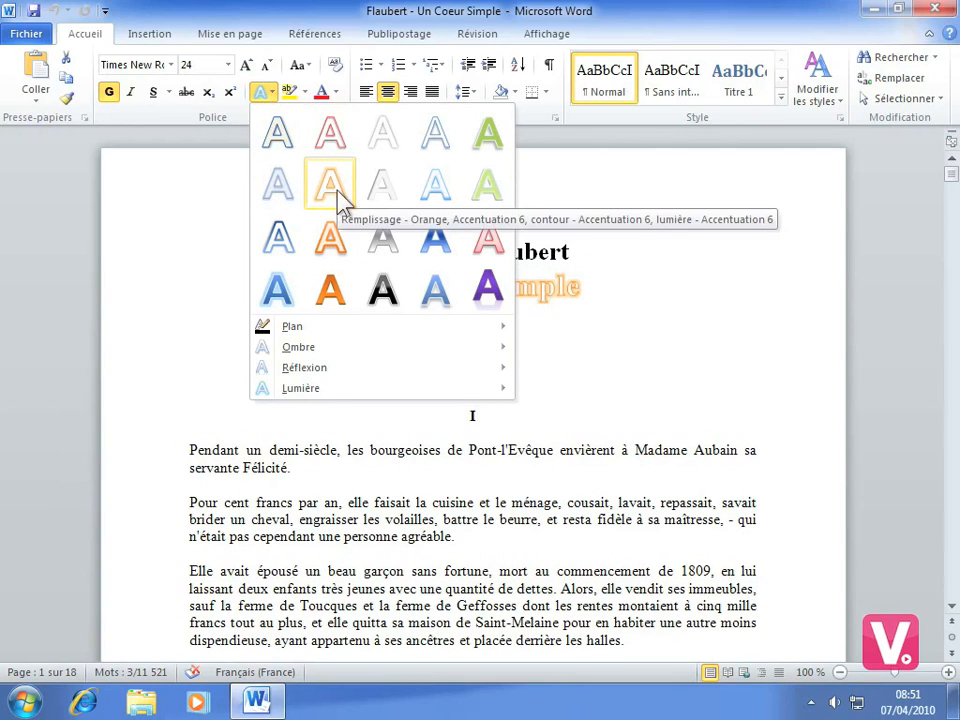
left_click(333, 240)
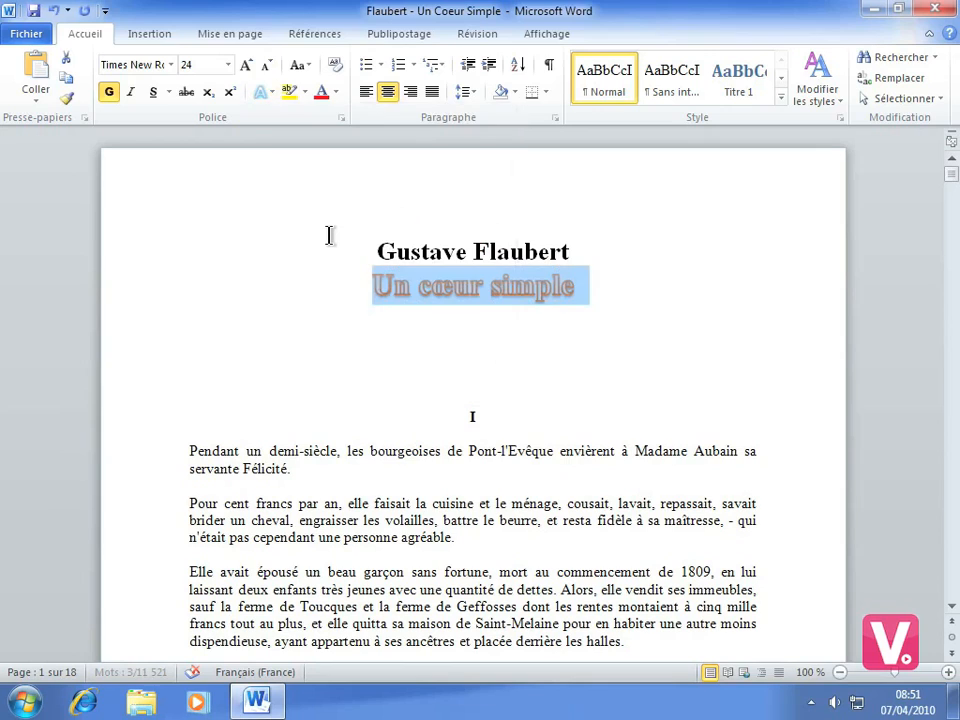
left_click(482, 371)
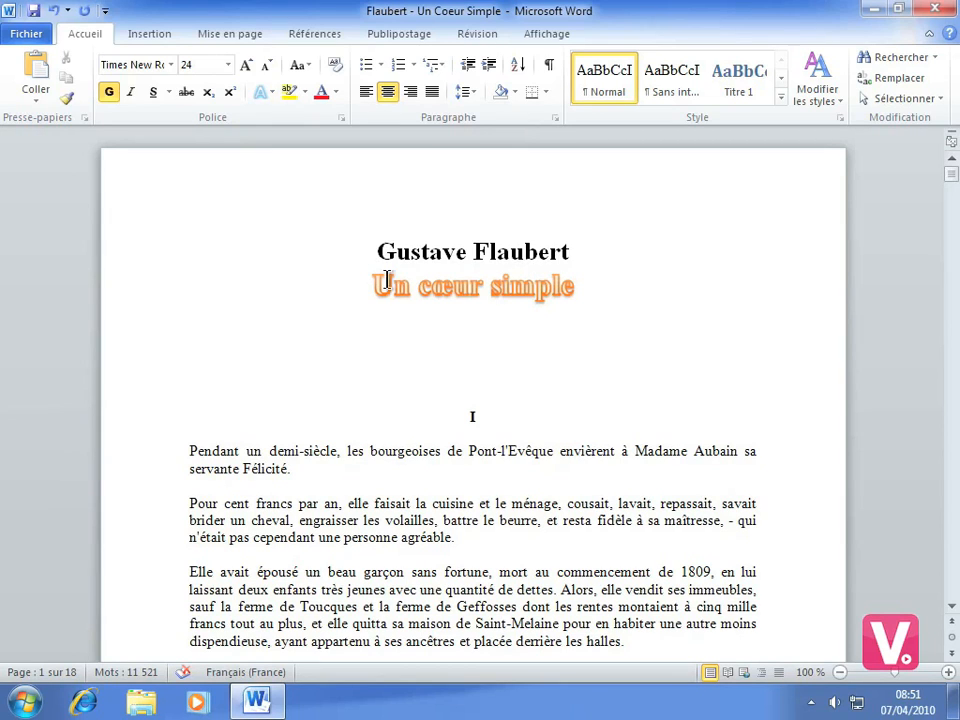
Change the outline colour of the title "Un cœur simple" to the second-darkest shade of the green theme colour
left_click_drag(375, 287, 541, 290)
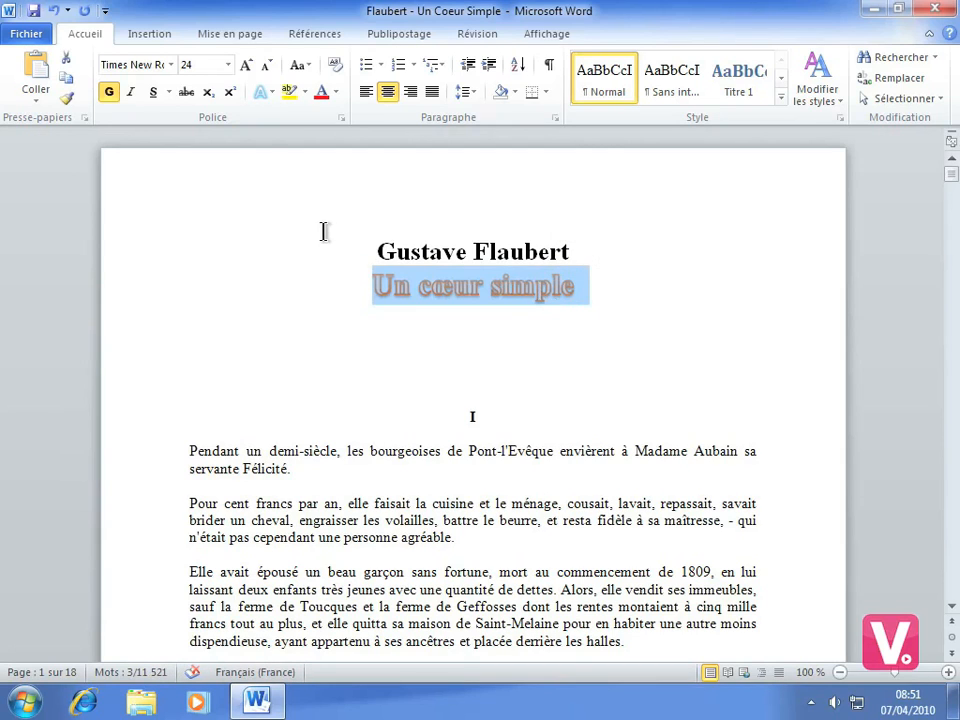
left_click(262, 92)
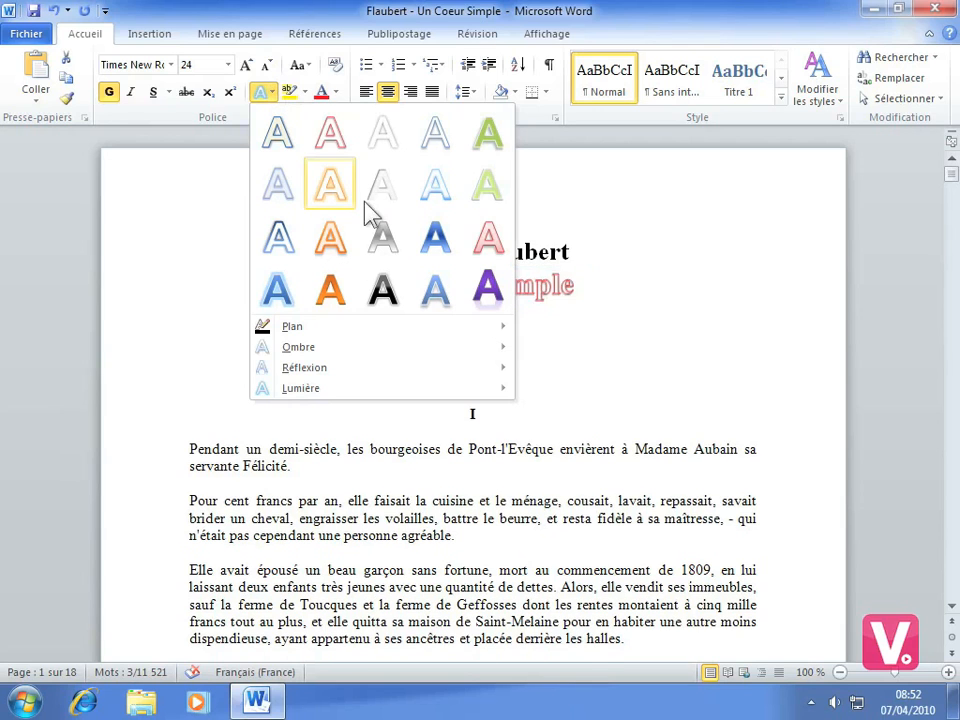
mouse_move(317, 327)
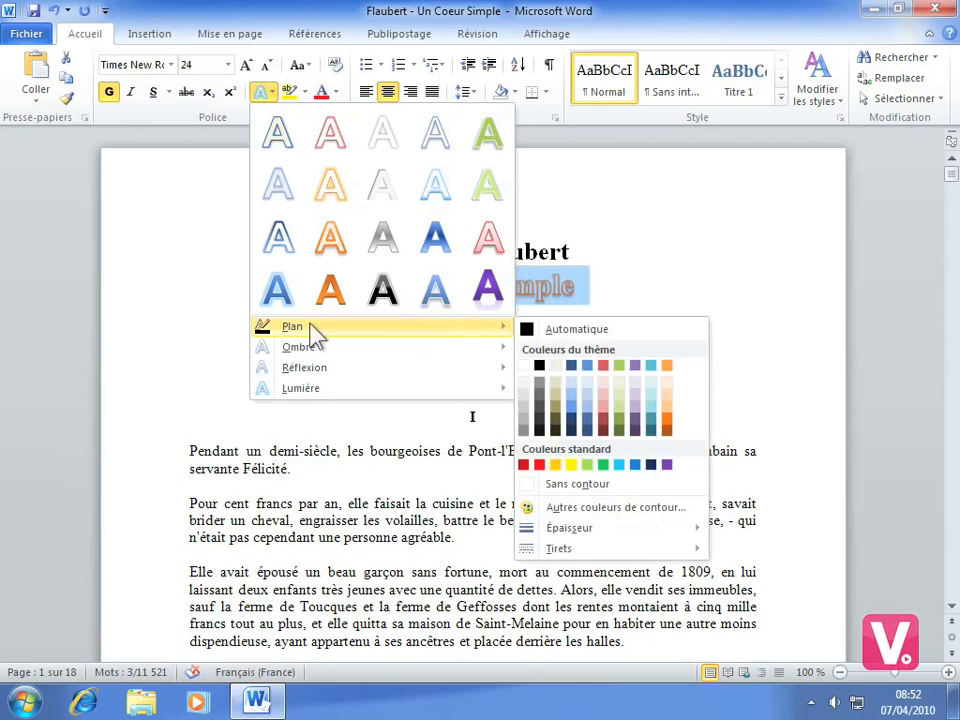
left_click(619, 416)
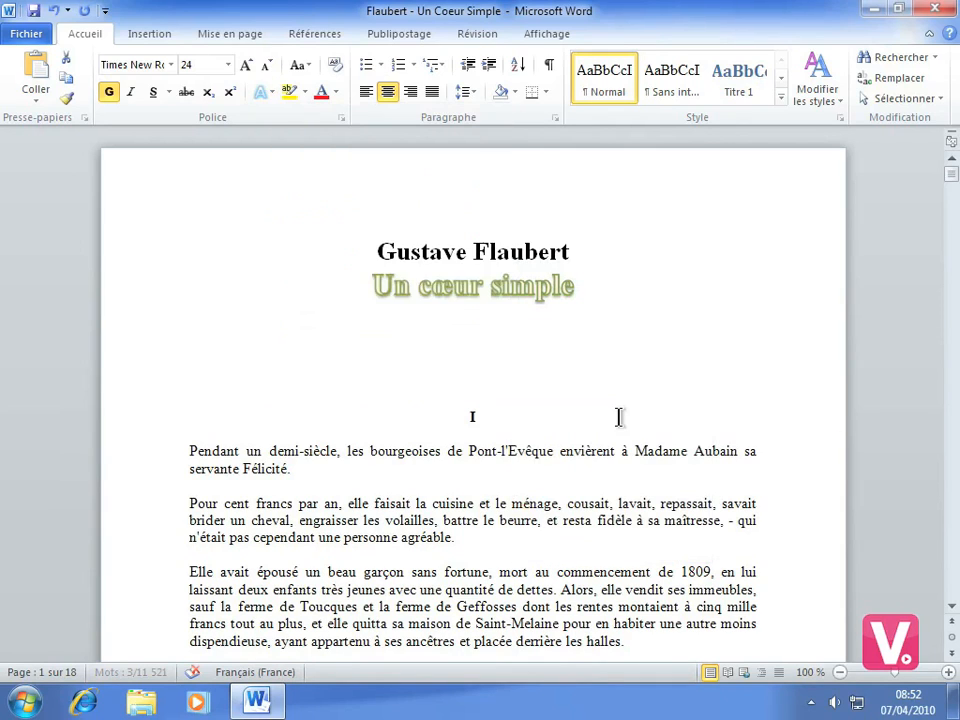
left_click(489, 360)
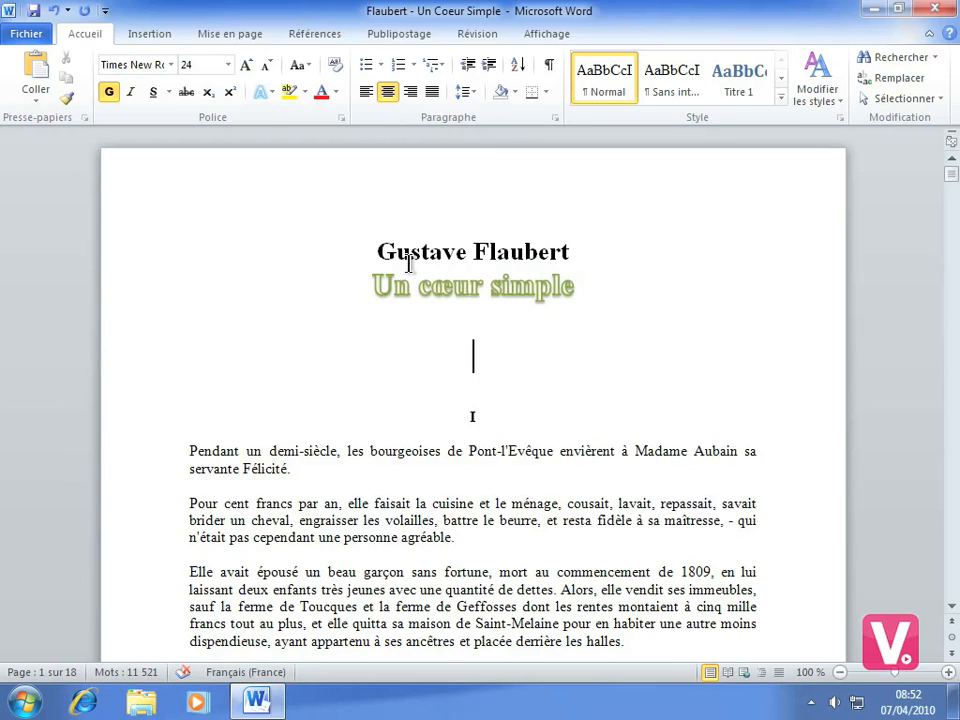
Apply an outer shadow offset diagonally towards the upper left to the title "Un cœur simple"
left_click_drag(370, 287, 561, 293)
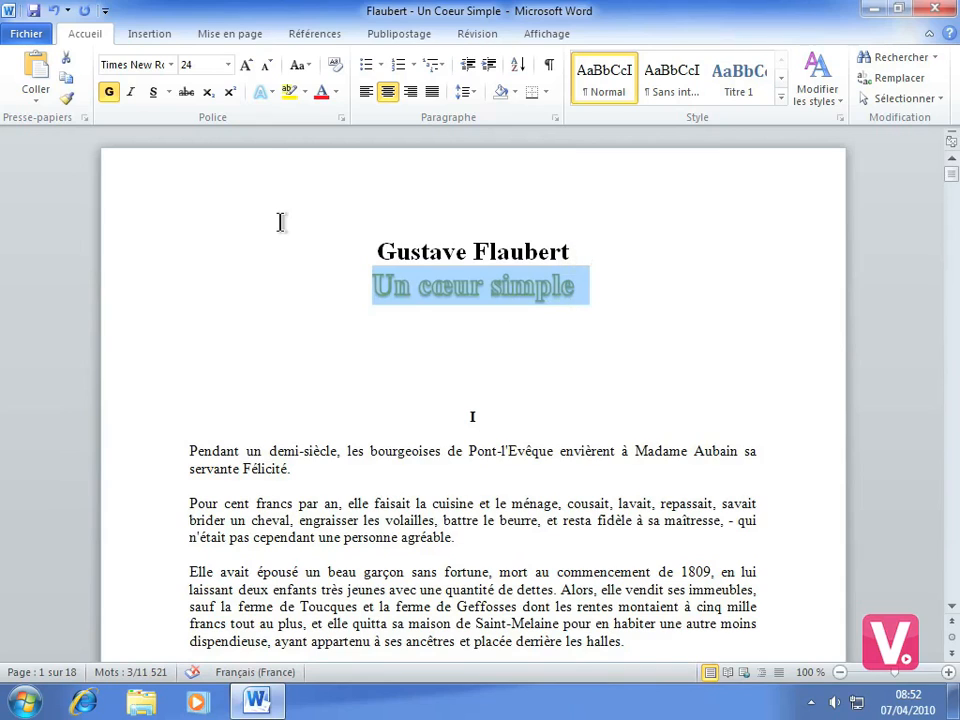
left_click(262, 95)
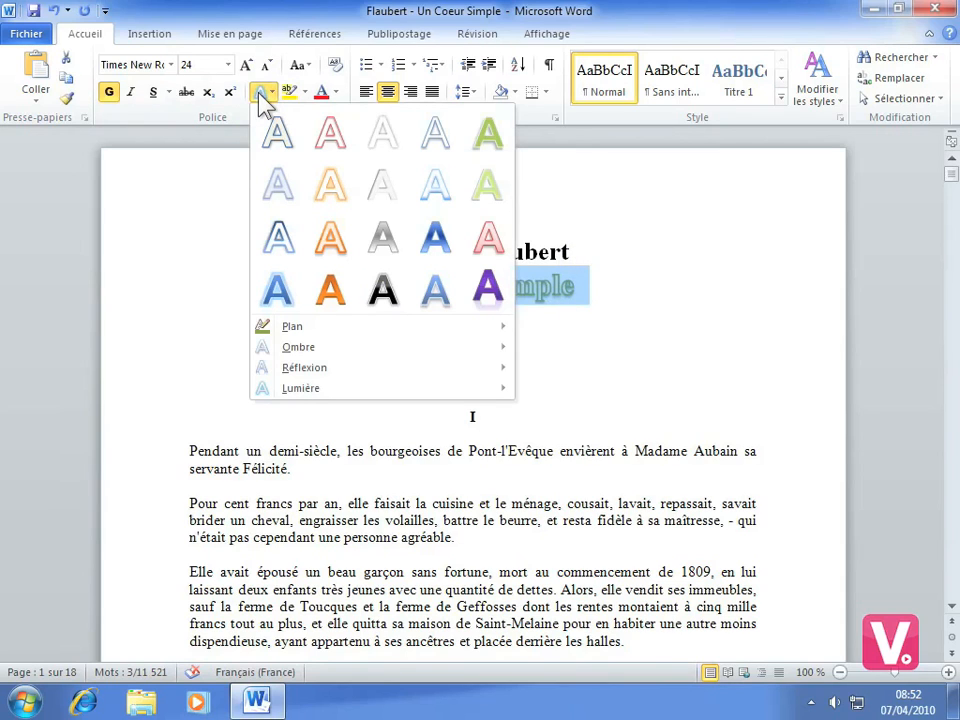
mouse_move(357, 354)
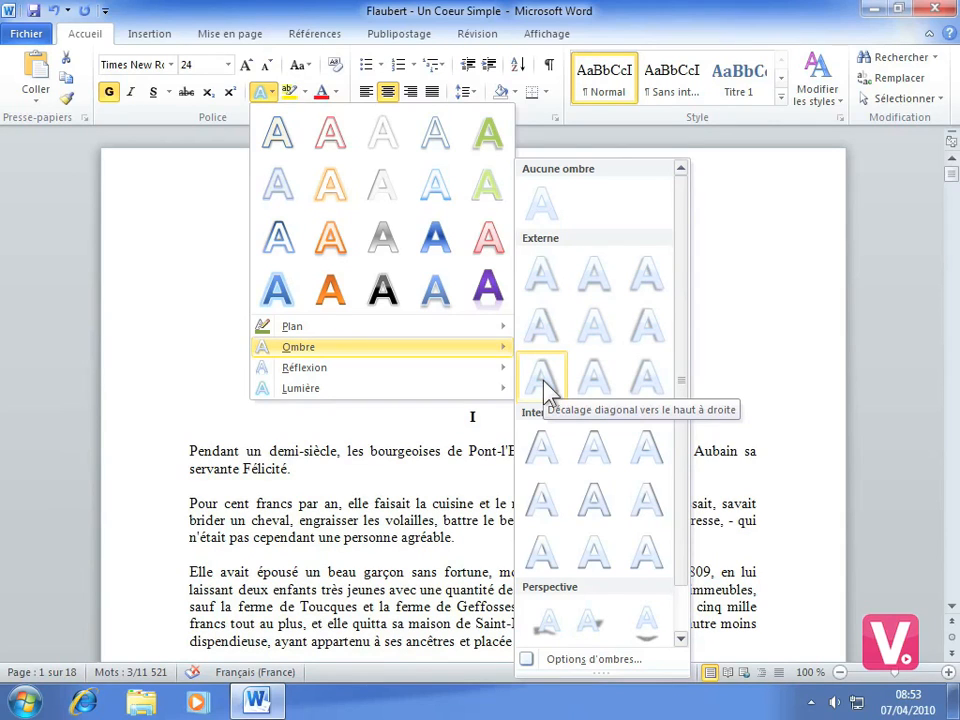
left_click(644, 381)
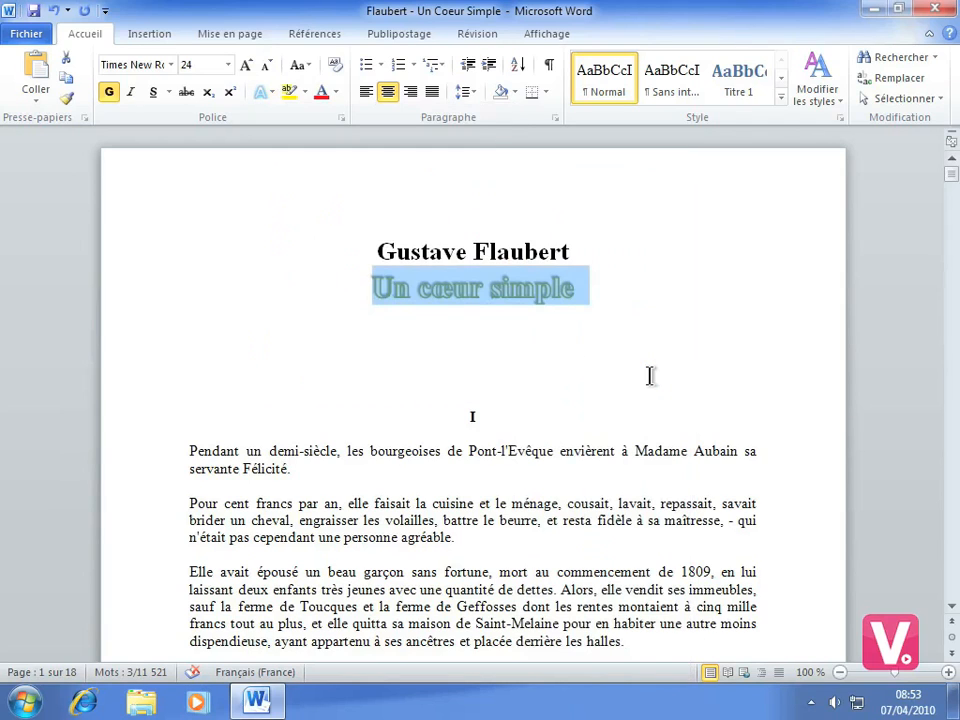
left_click(499, 364)
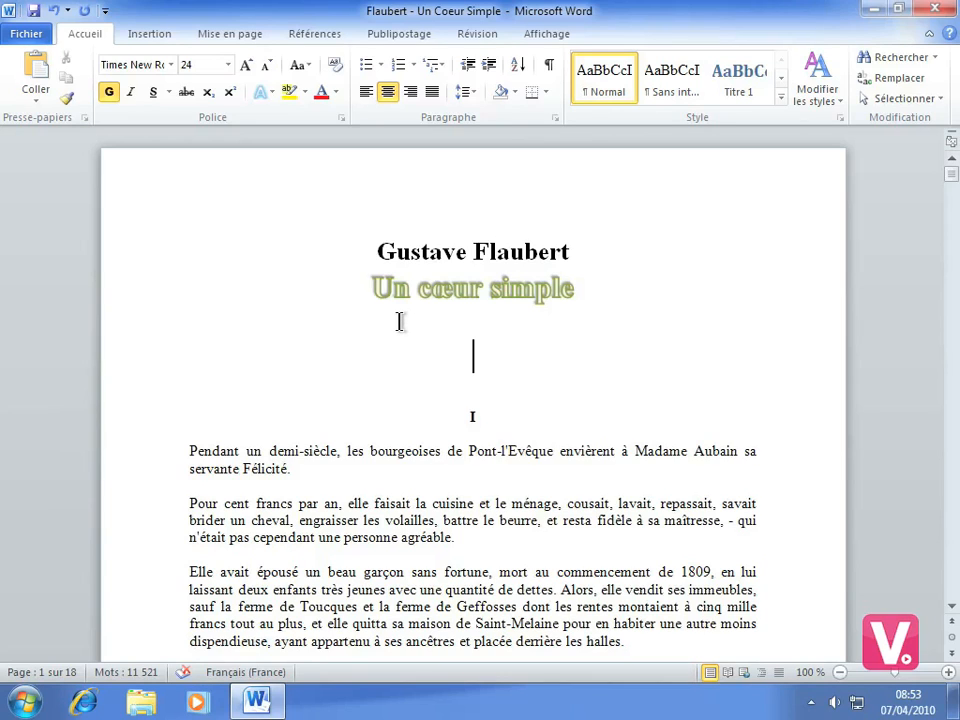
In the shadow options for the title "Un cœur simple", set the shadow colour to standard red and the distance to 12 pt
left_click_drag(373, 287, 550, 294)
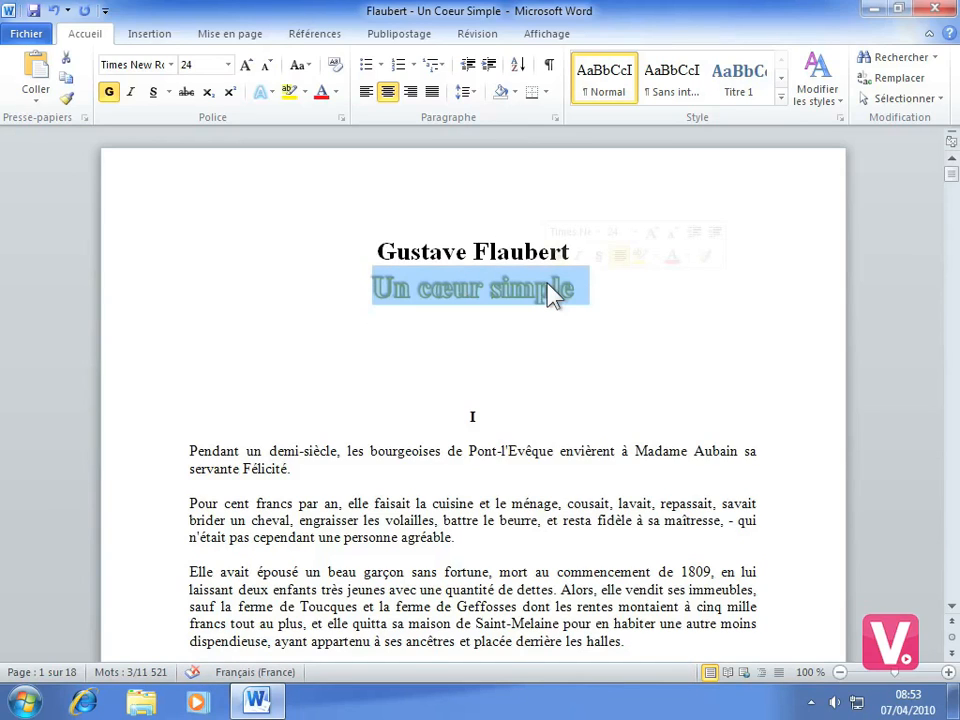
left_click(263, 92)
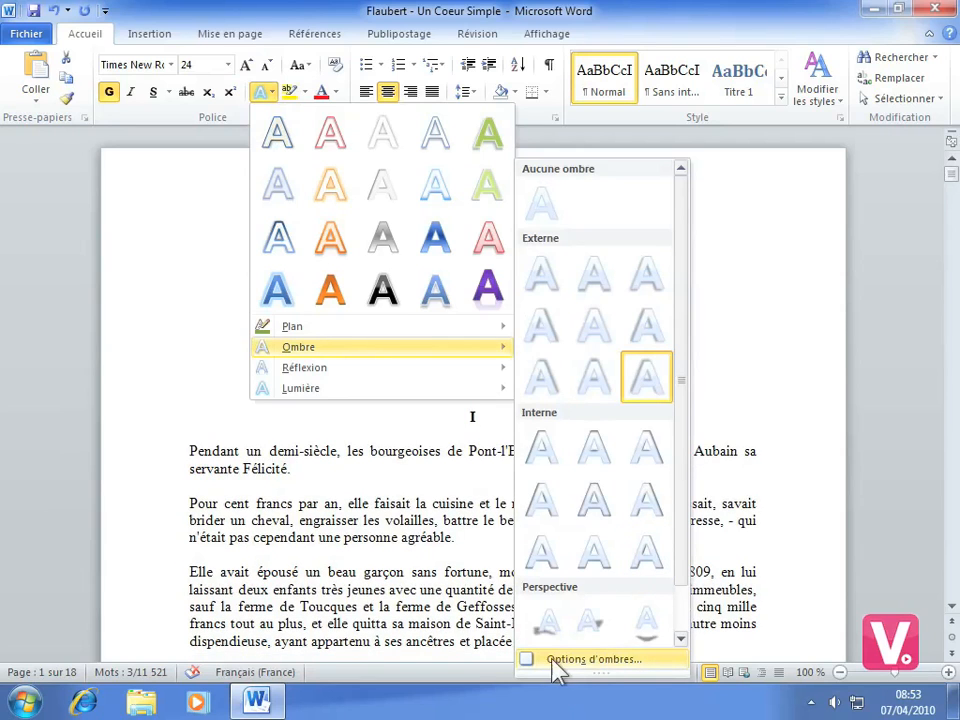
left_click(577, 660)
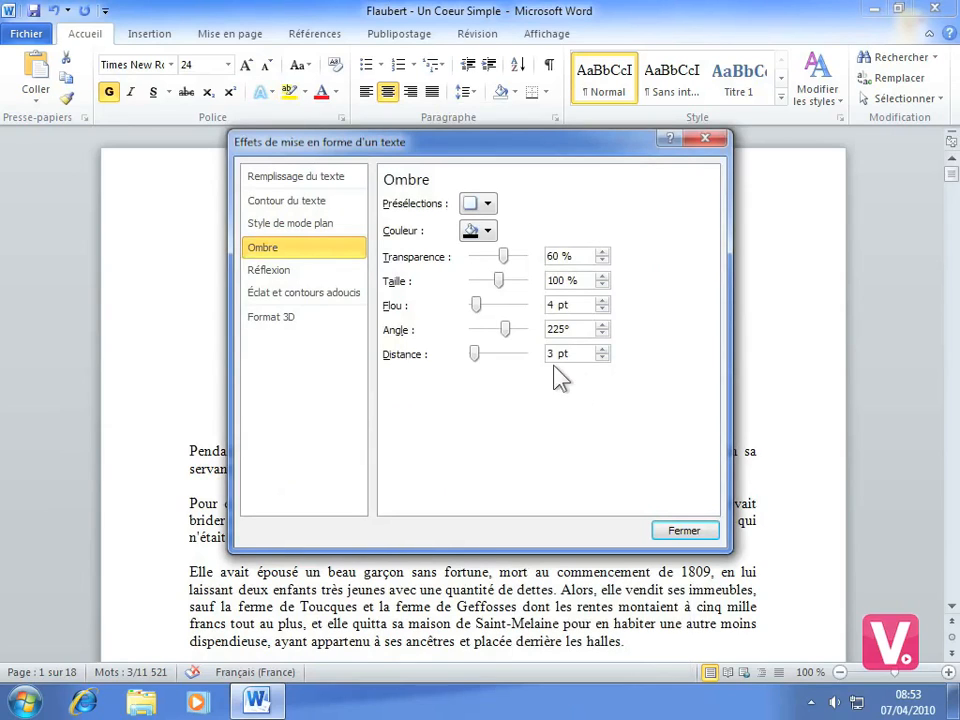
left_click(489, 233)
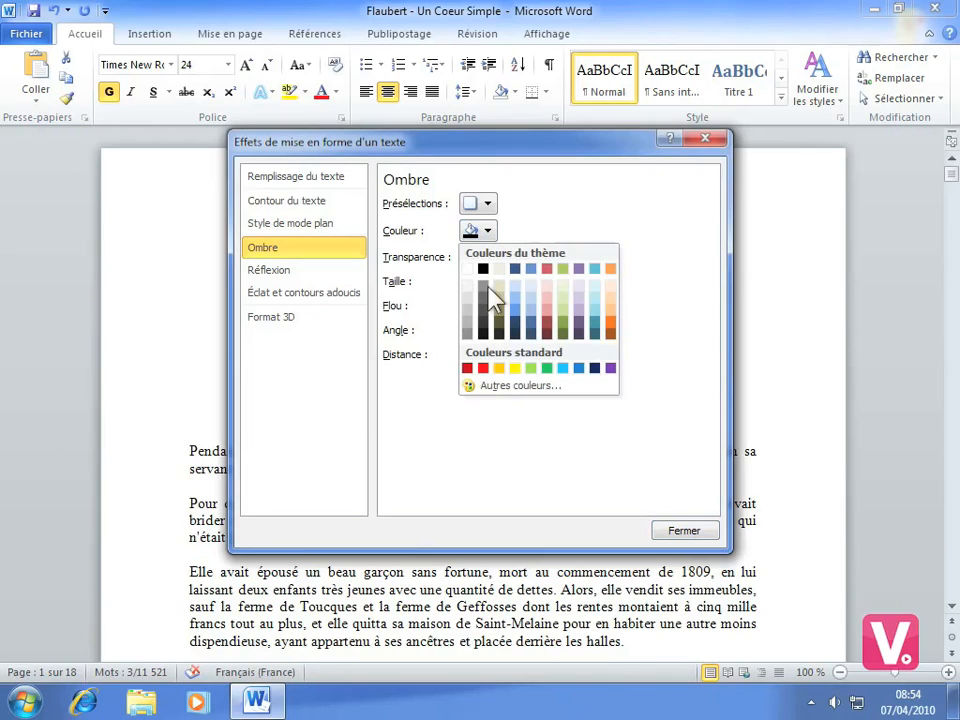
left_click(484, 369)
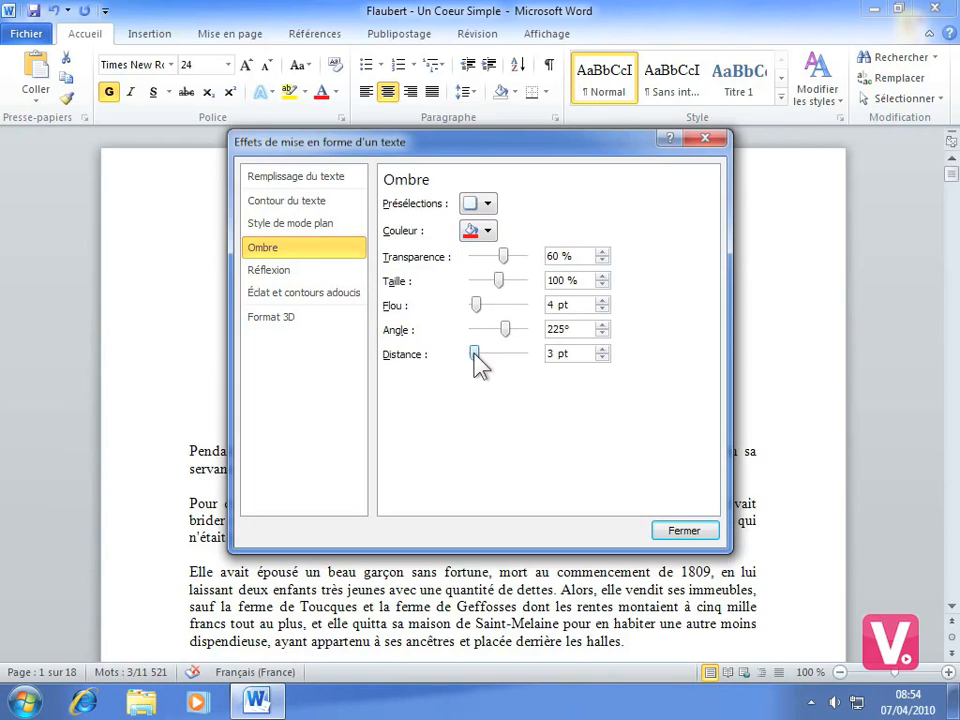
left_click_drag(474, 356, 477, 358)
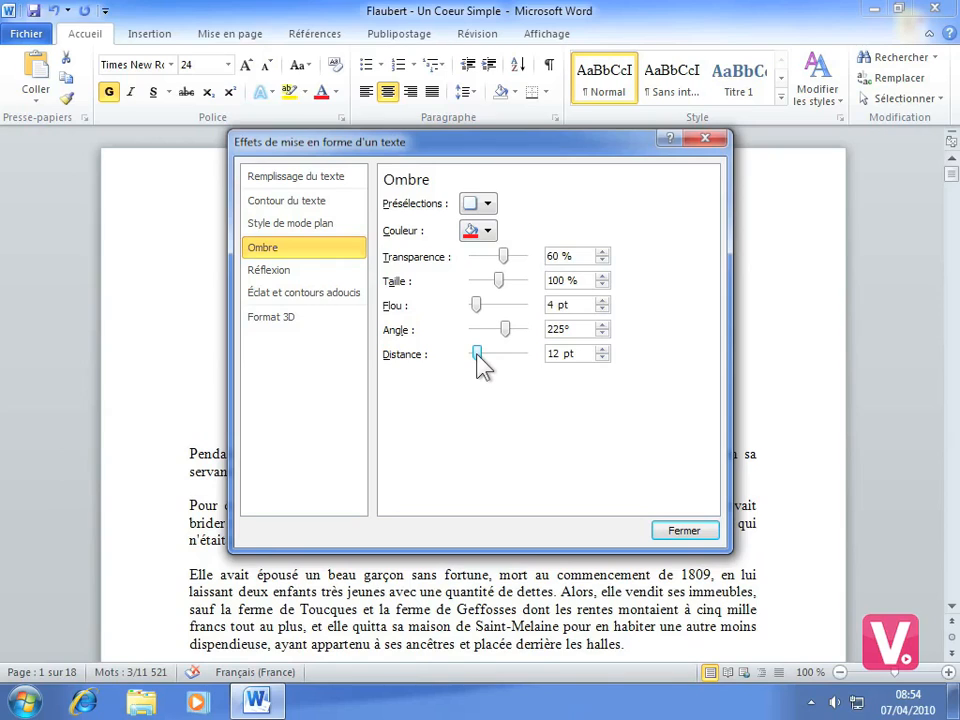
Set the title shadow's transparency to 64 % and close the text effects formatting dialog
left_click(602, 252)
left_click(602, 252)
left_click(602, 252)
left_click(602, 252)
left_click(602, 252)
left_click(602, 259)
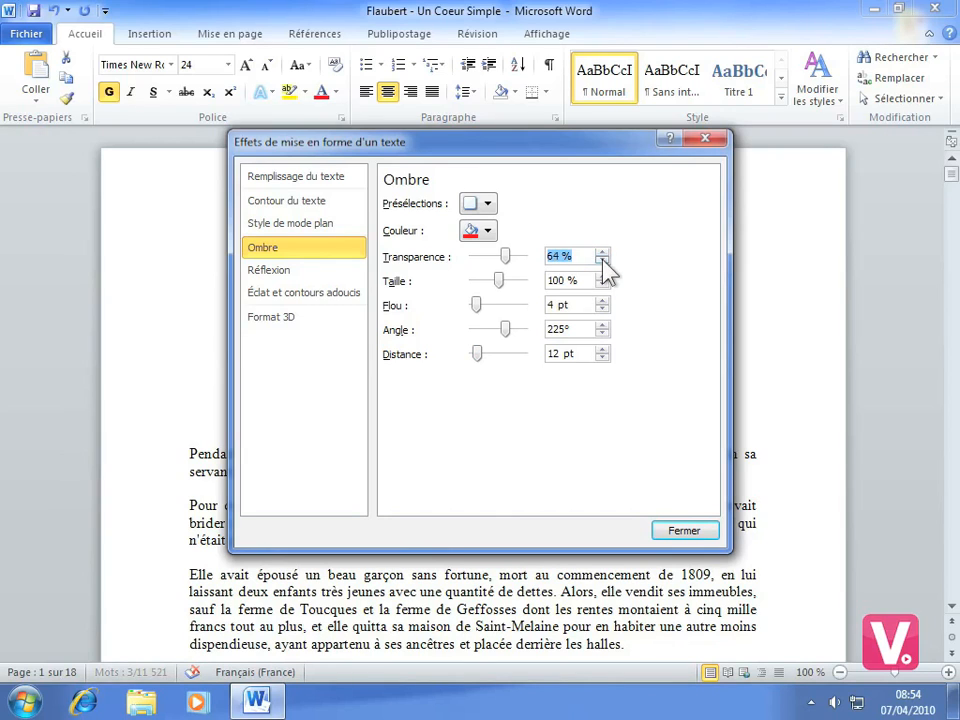
left_click(602, 260)
left_click(602, 252)
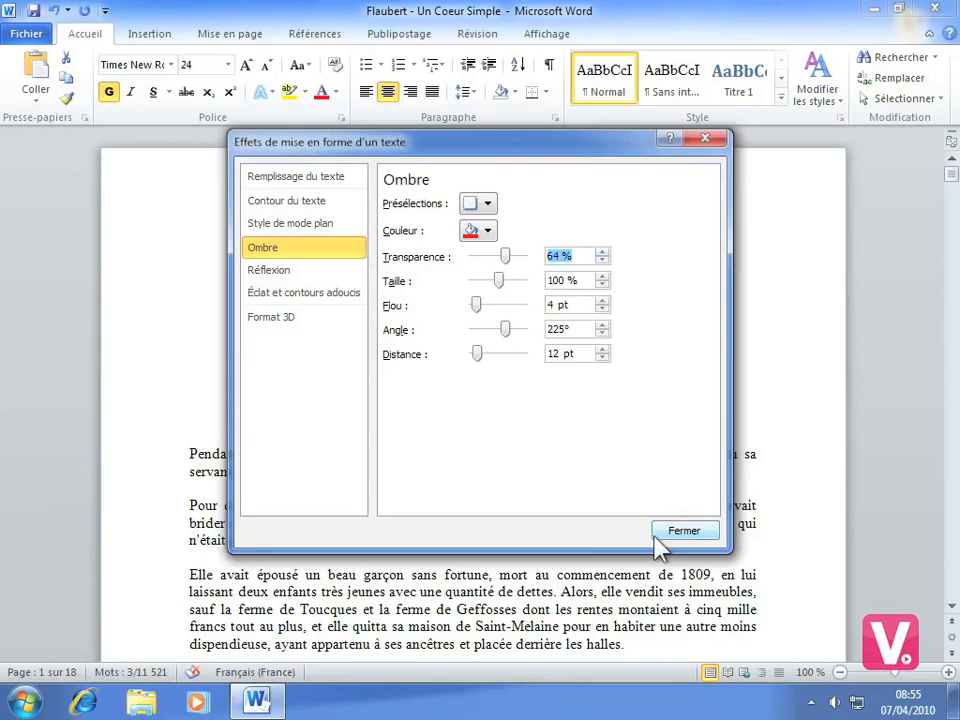
left_click(684, 531)
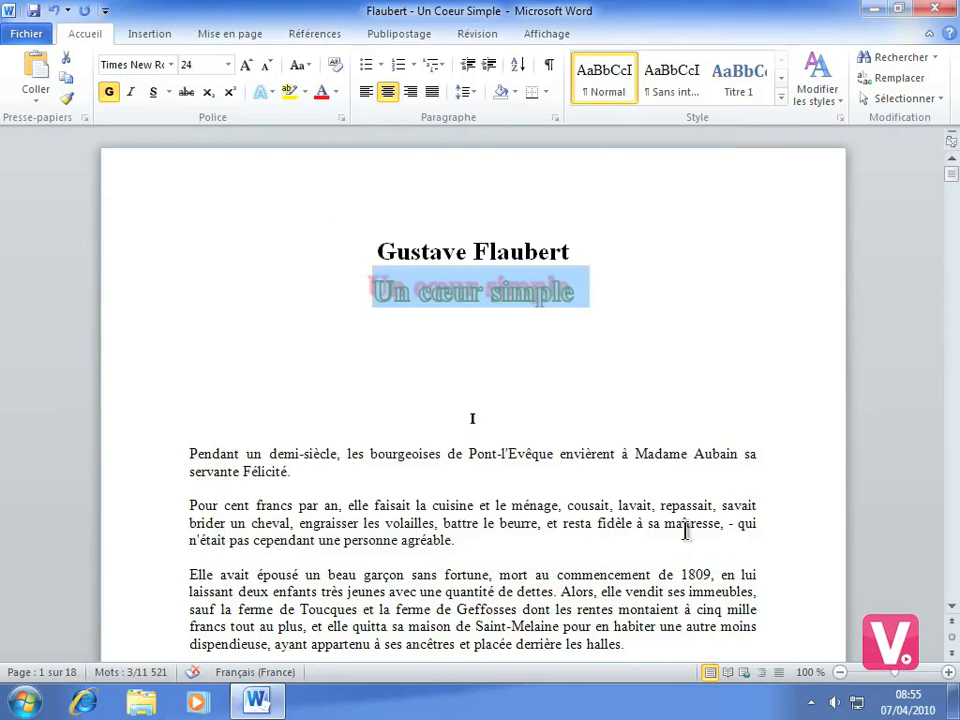
left_click(496, 370)
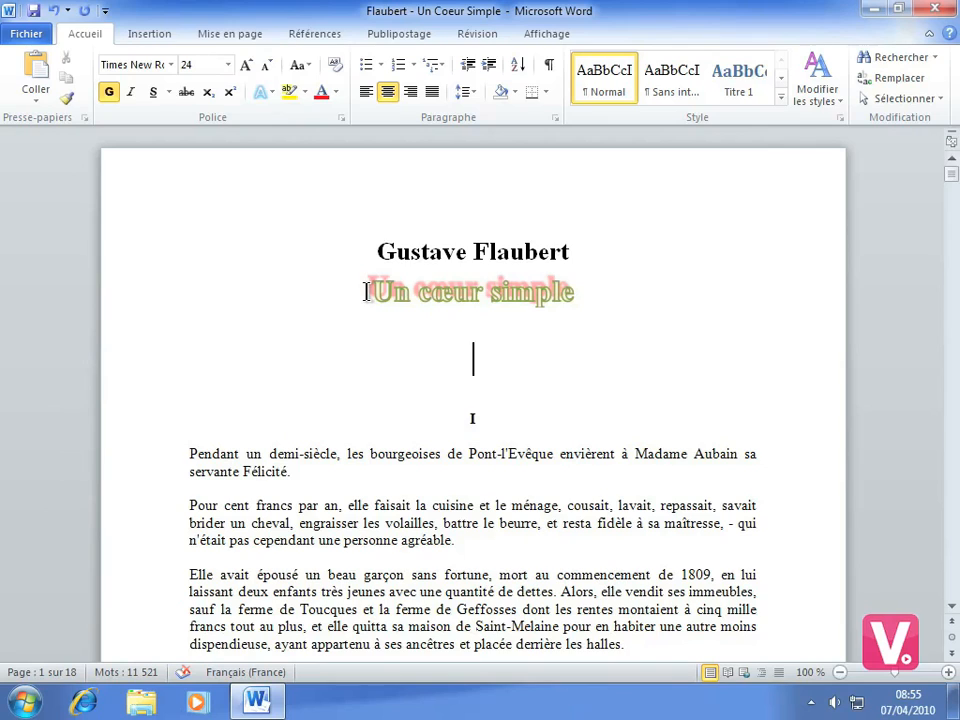
Remove the shadow from the title "Un cœur simple" by choosing no shadow
left_click_drag(370, 293, 564, 302)
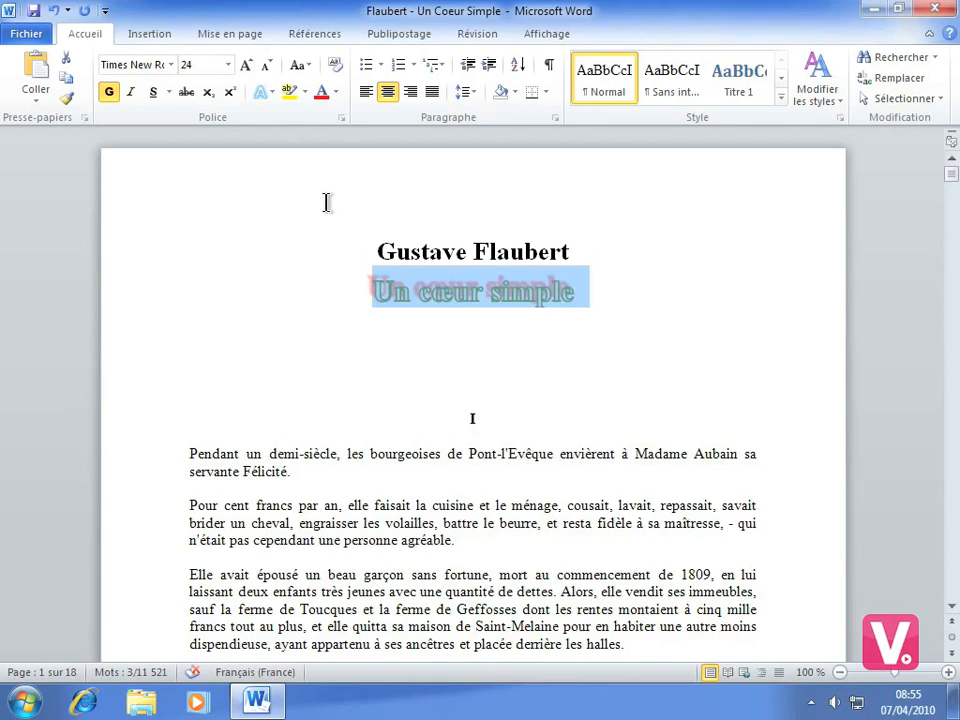
left_click(260, 90)
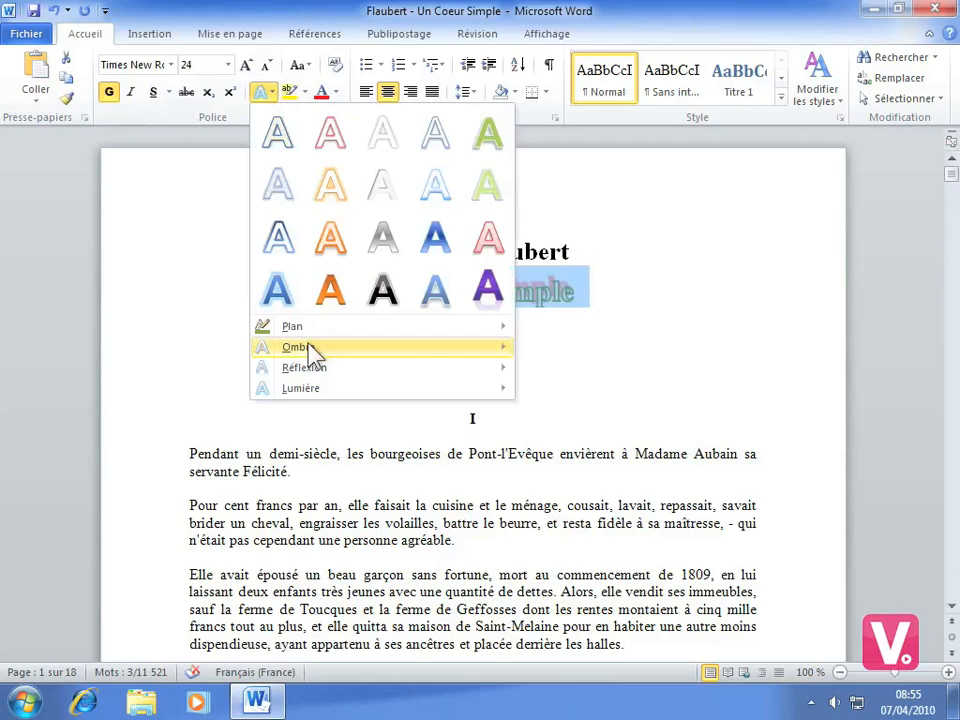
mouse_move(420, 352)
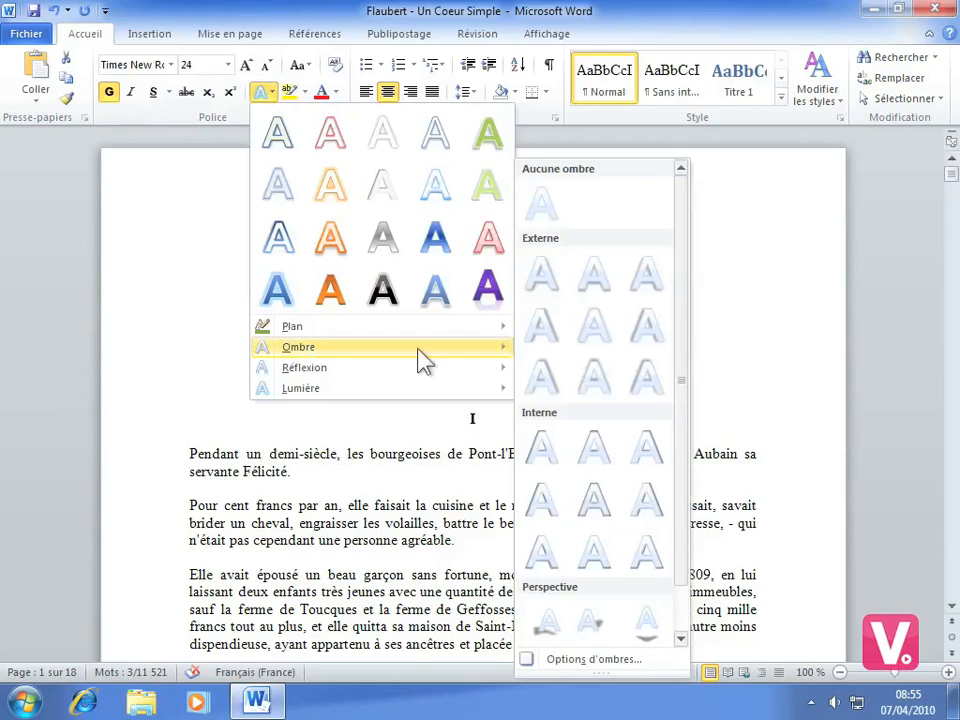
left_click(541, 205)
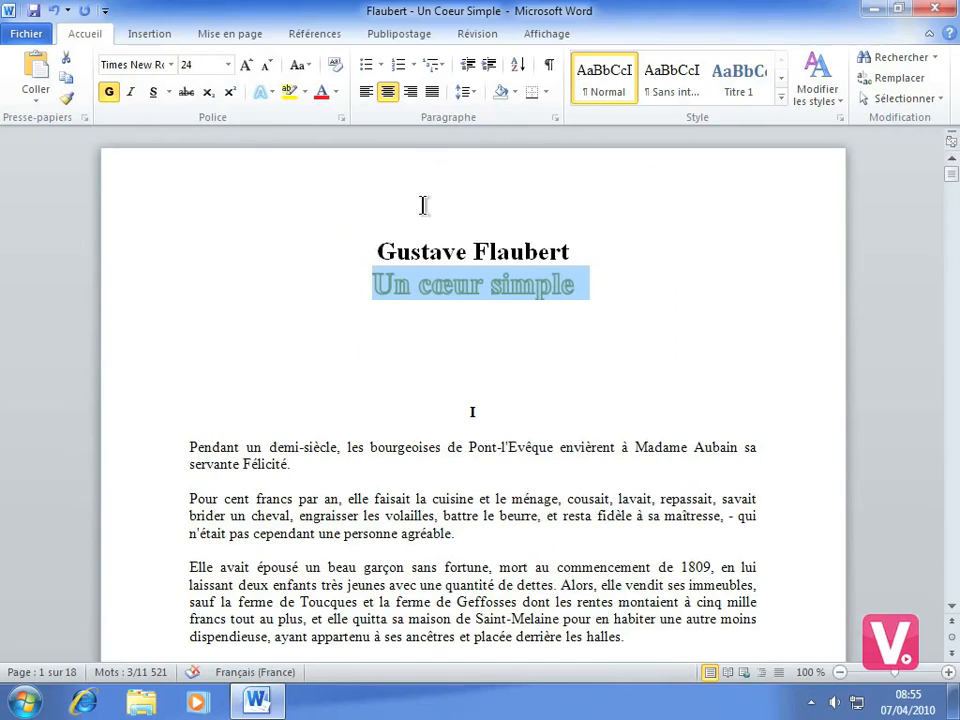
Apply the middle reflection variation of the third row to the title "Un cœur simple"
left_click(269, 96)
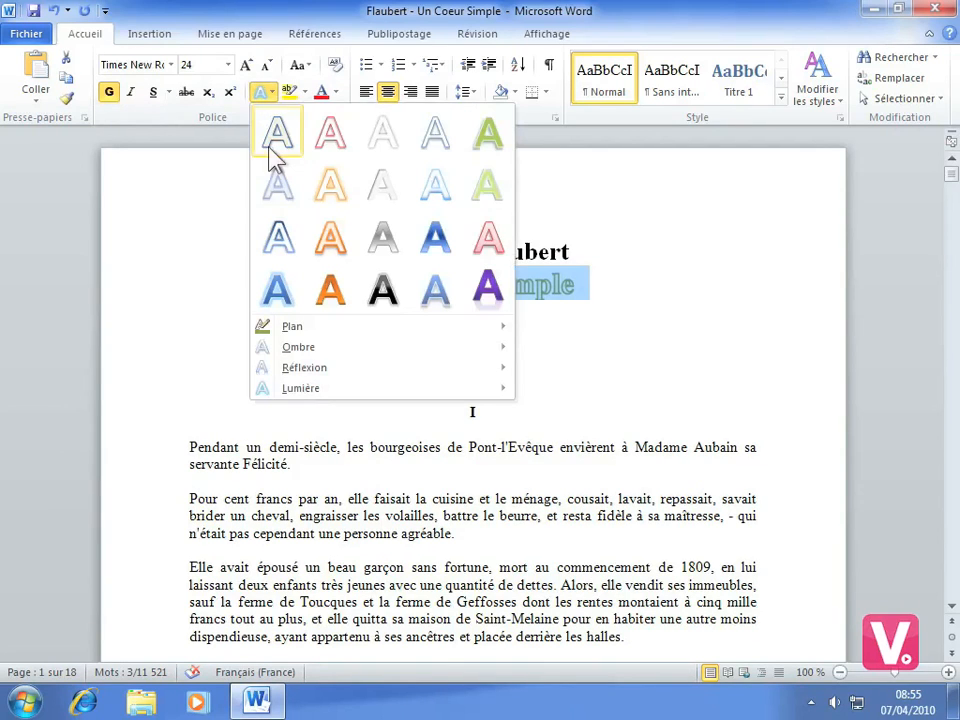
mouse_move(350, 354)
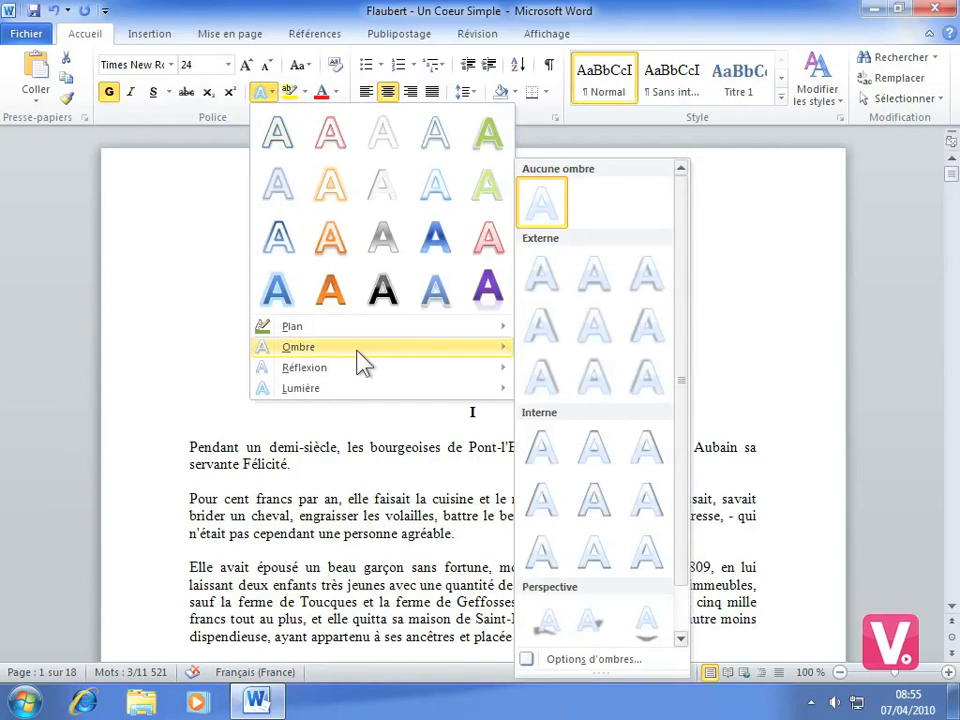
mouse_move(440, 381)
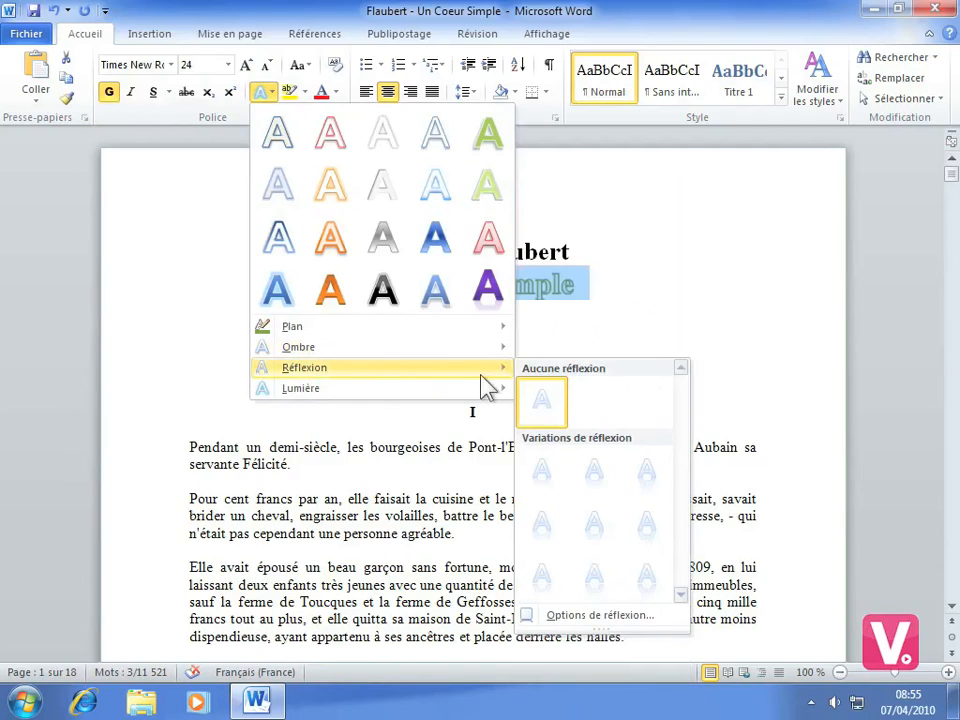
mouse_move(490, 398)
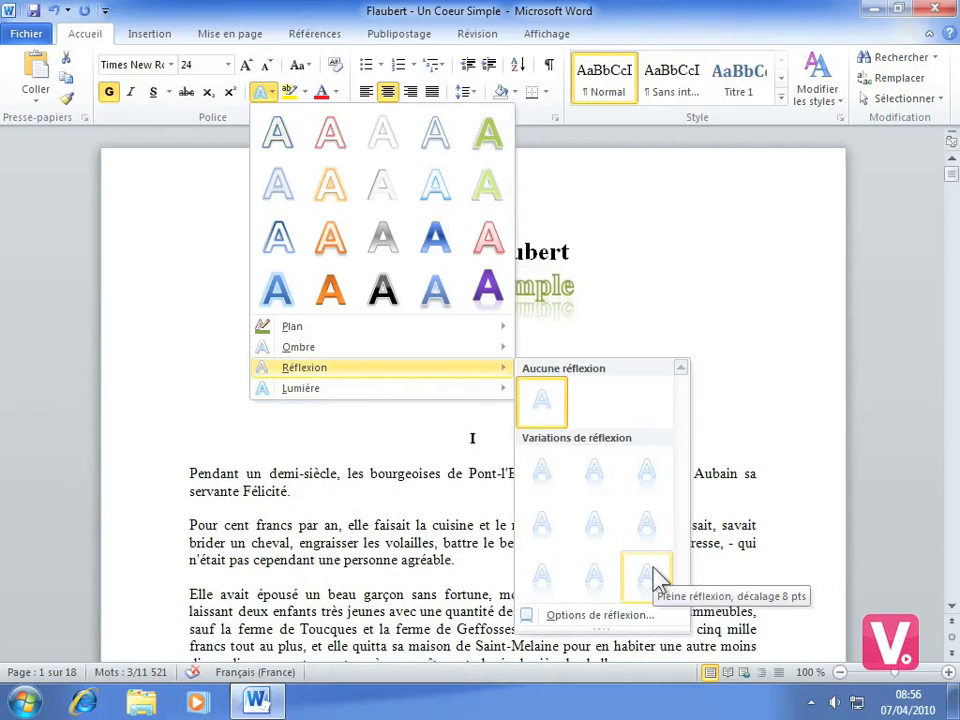
left_click(596, 582)
left_click(490, 365)
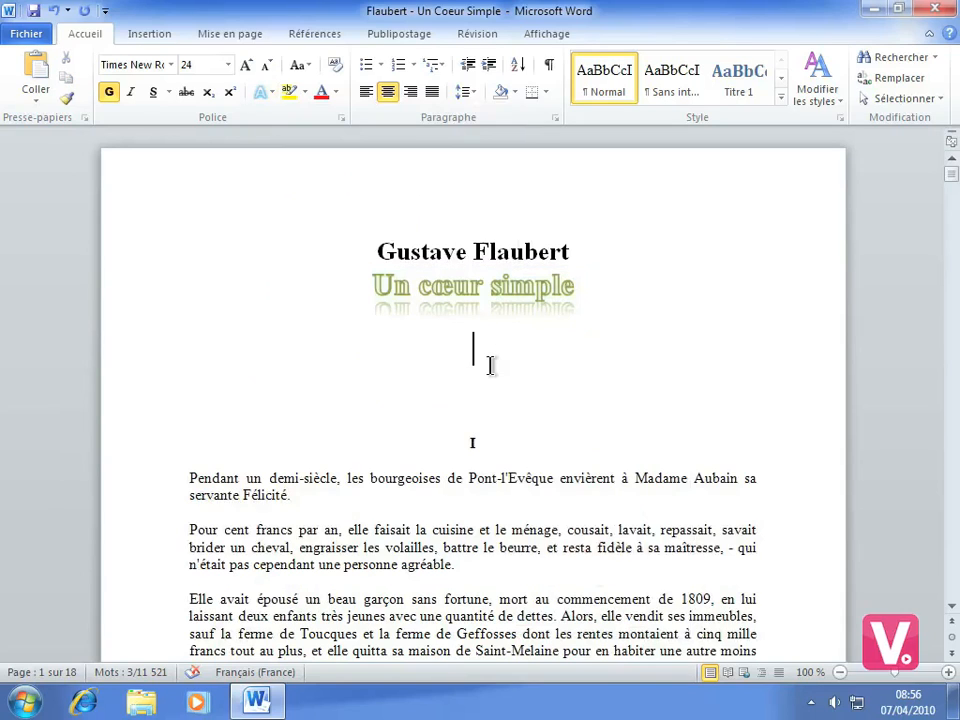